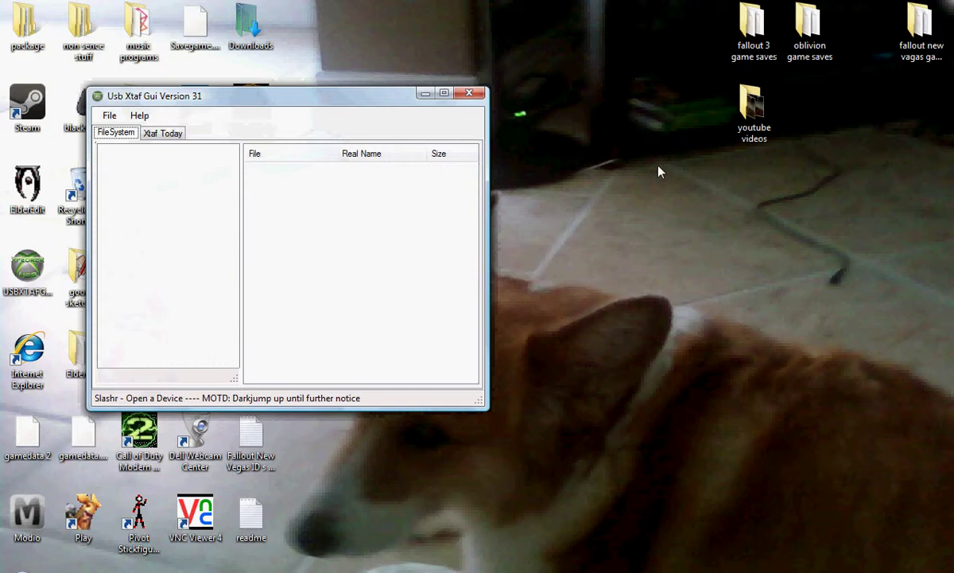
Minimise the Usb Xtaf Gui, FalloutNV VE and Modio windows to clear the desktop
{"action": "left_click", "coordinate": [425, 94]}
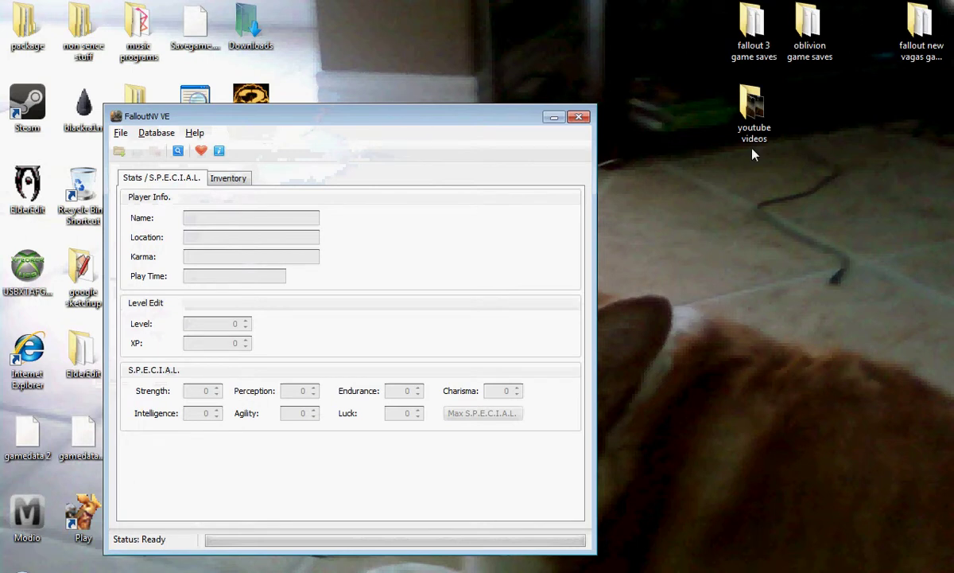
{"action": "left_click", "coordinate": [555, 118]}
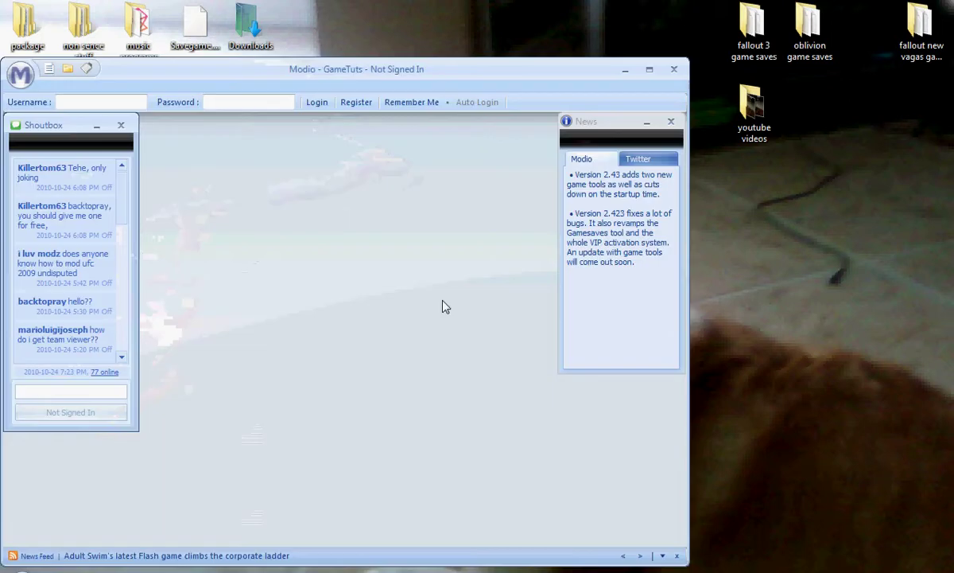
{"action": "left_click", "coordinate": [635, 72]}
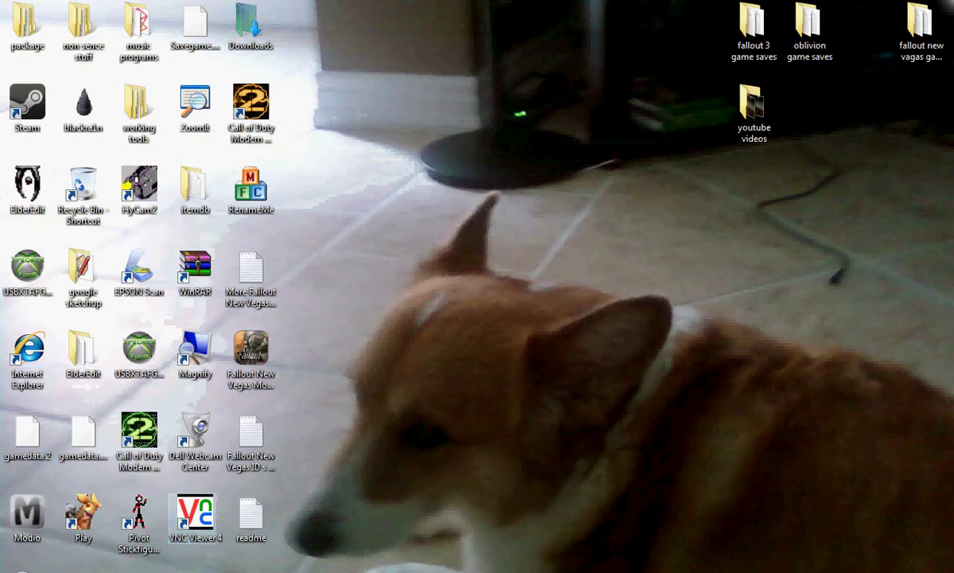
Bring up Usb Xtaf Gui from the desktop and open the USB device's file system
{"action": "double_click", "coordinate": [139, 350]}
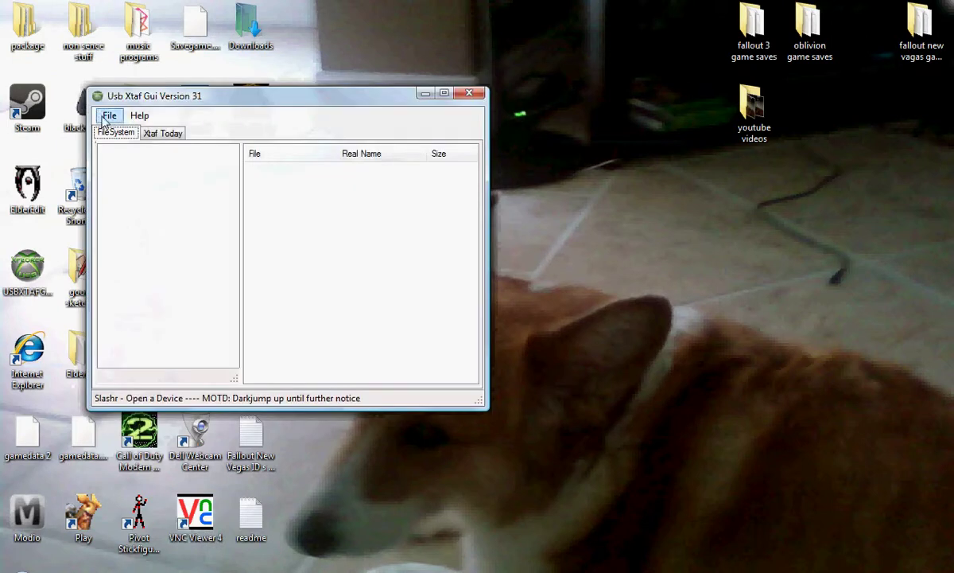
{"action": "left_click", "coordinate": [106, 117]}
{"action": "left_click", "coordinate": [156, 135]}
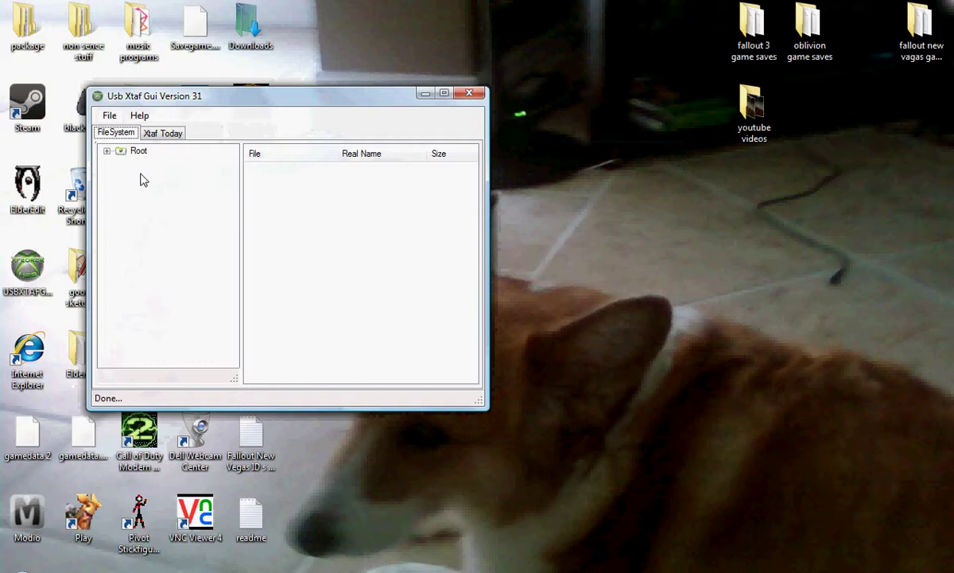
Browse the device from Root through Content, the profile folder and 425307E0 to the contents of the 00000001 folder
{"action": "double_click", "coordinate": [139, 150]}
{"action": "double_click", "coordinate": [151, 163]}
{"action": "left_click", "coordinate": [160, 175]}
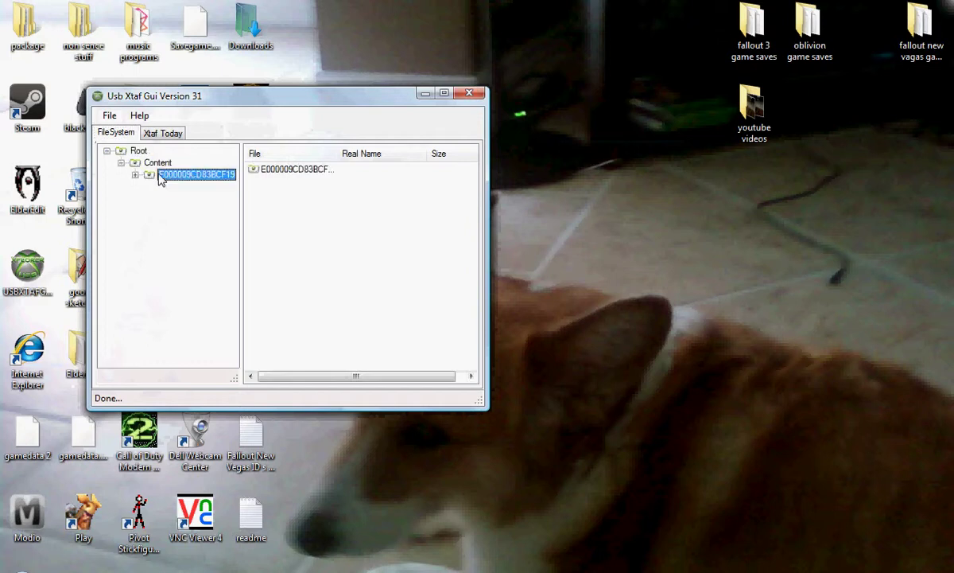
{"action": "left_click", "coordinate": [189, 177]}
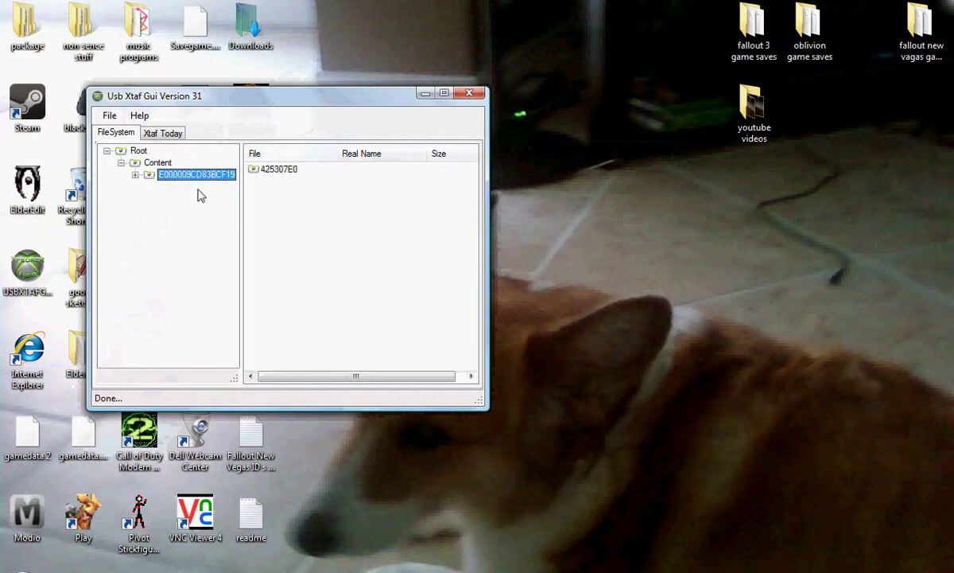
{"action": "key", "text": "Right"}
{"action": "double_click", "coordinate": [191, 187]}
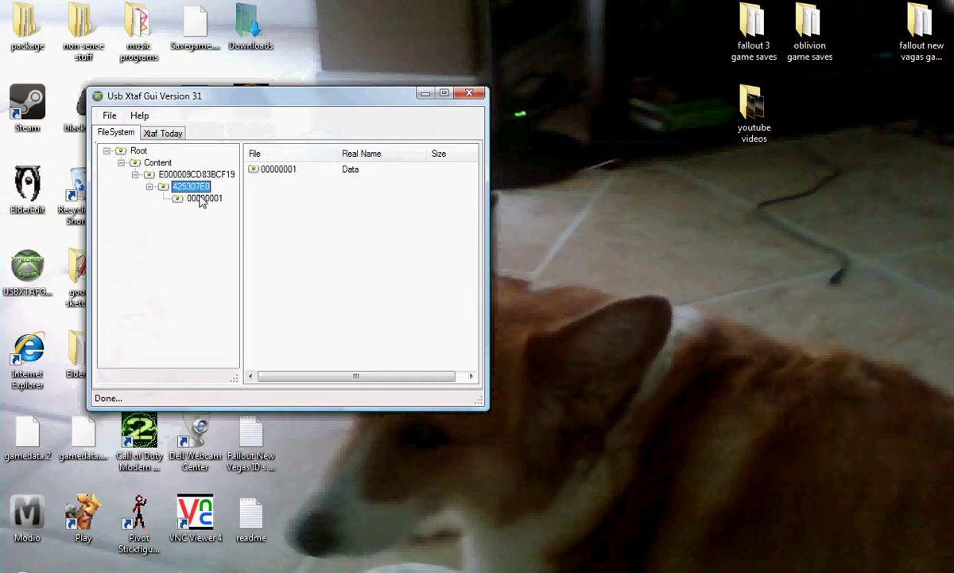
{"action": "left_click", "coordinate": [204, 198]}
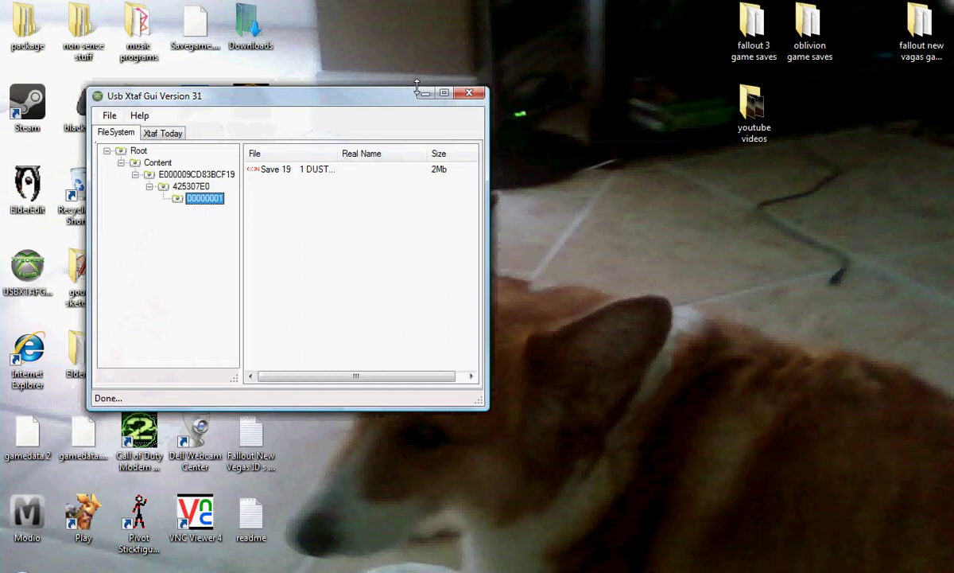
Try to move the Save 19 file out of the file list, and minimise the device browser
{"action": "left_click_drag", "start_coordinate": [306, 169], "coordinate": [456, 264]}
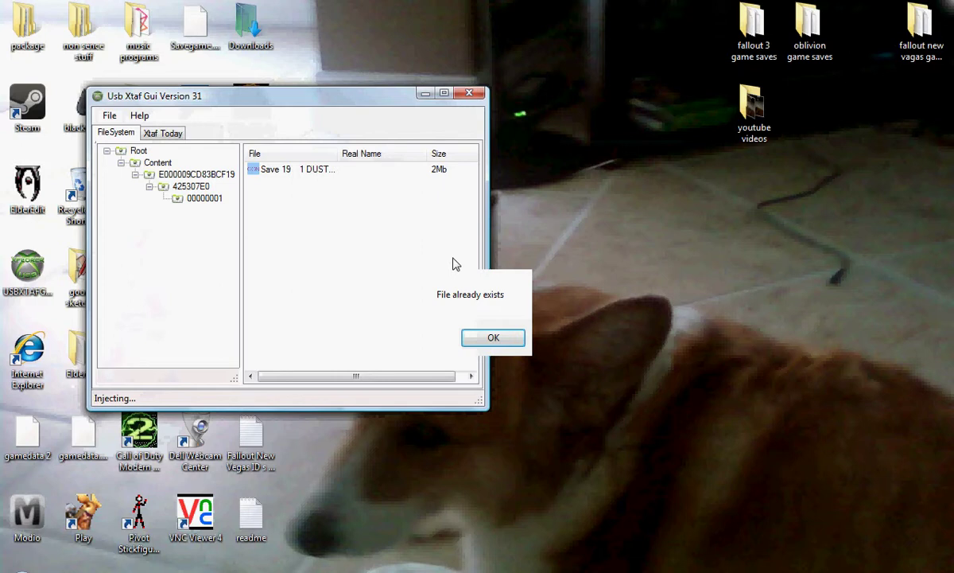
{"action": "key", "text": "Return"}
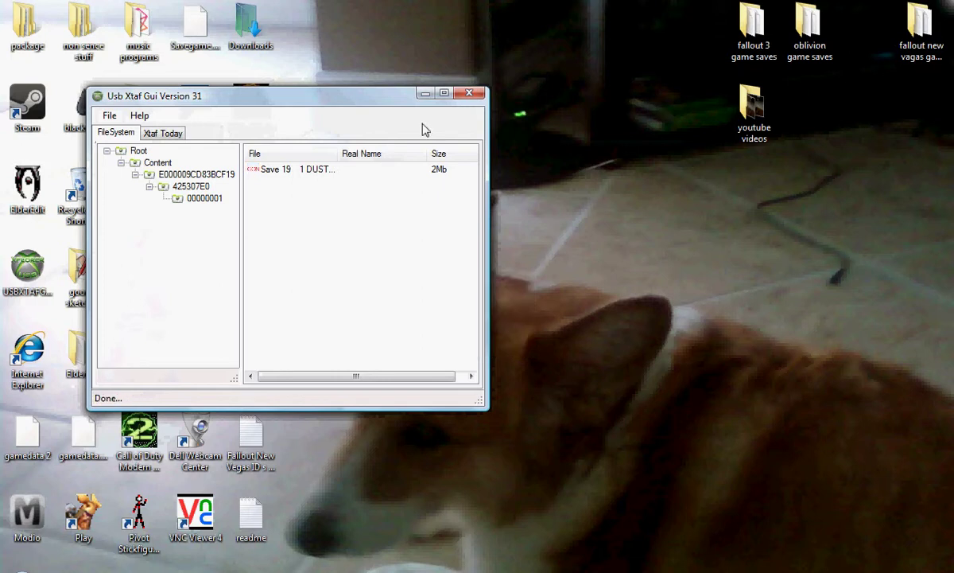
{"action": "left_click", "coordinate": [426, 94]}
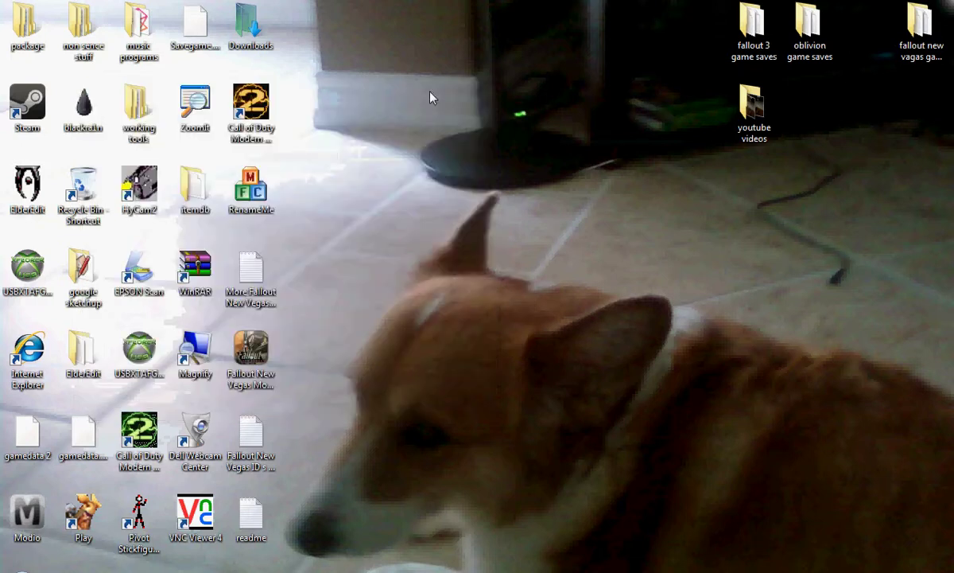
Move the Save 16 Mojave Wasteland file from the "fallout new vagas game saves" folder to the desktop, and minimise the folder
{"action": "double_click", "coordinate": [942, 60]}
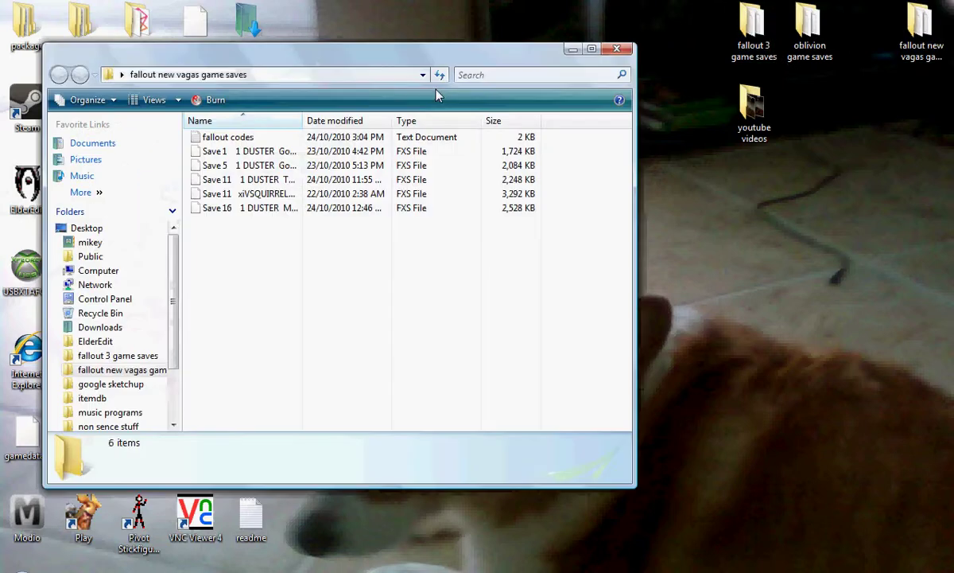
{"action": "left_click", "coordinate": [237, 211]}
{"action": "left_click_drag", "start_coordinate": [726, 316], "coordinate": [726, 316]}
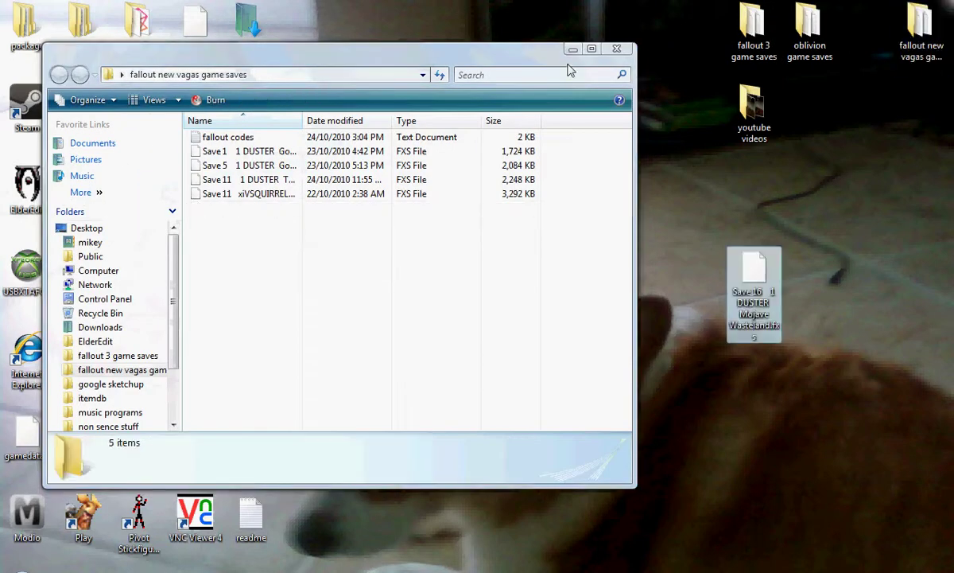
{"action": "left_click", "coordinate": [572, 50]}
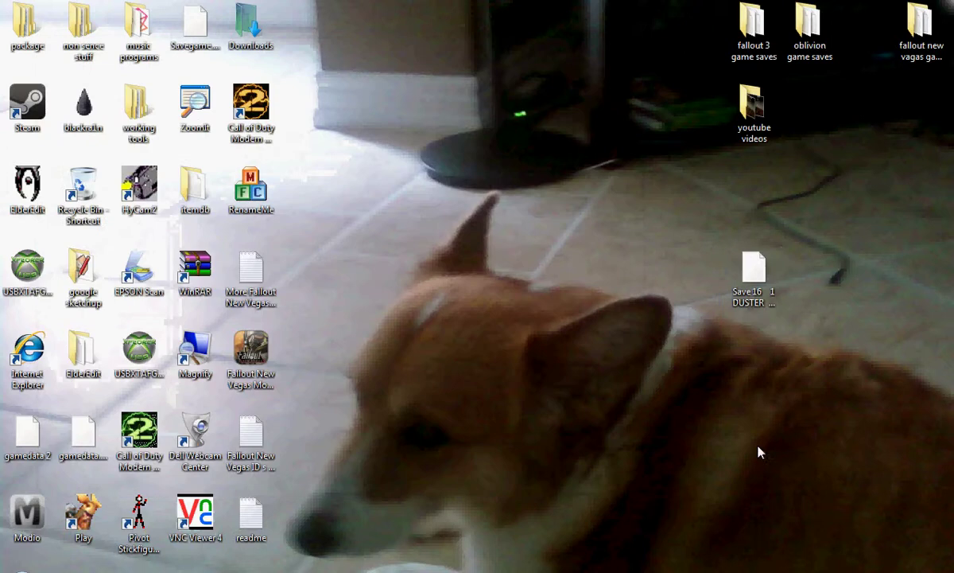
Switch to FalloutNV VE and open the Save 16 Mojave Wasteland .fxs file from the desktop
{"action": "right_click", "coordinate": [716, 572]}
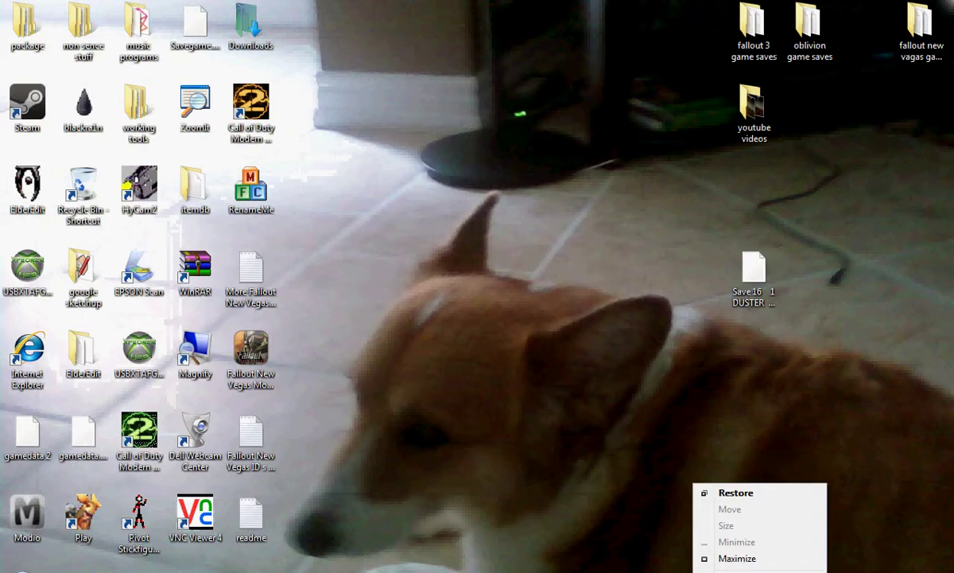
{"action": "left_click", "coordinate": [741, 277]}
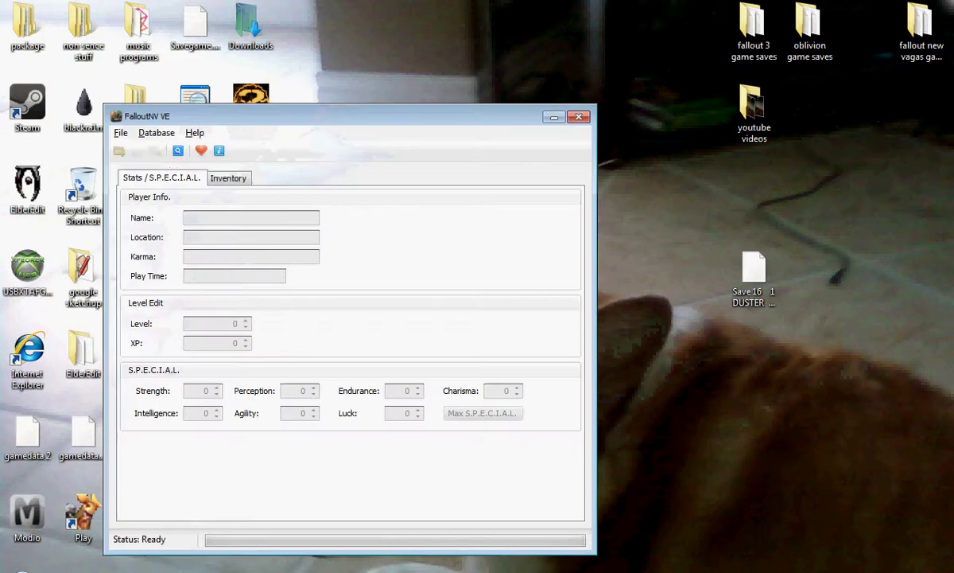
{"action": "left_click", "coordinate": [119, 133]}
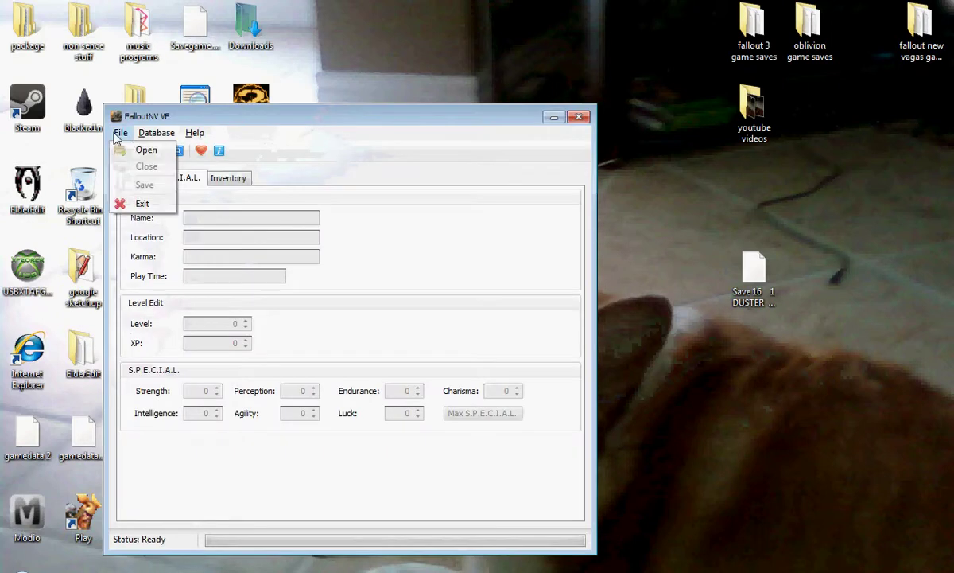
{"action": "left_click", "coordinate": [145, 150]}
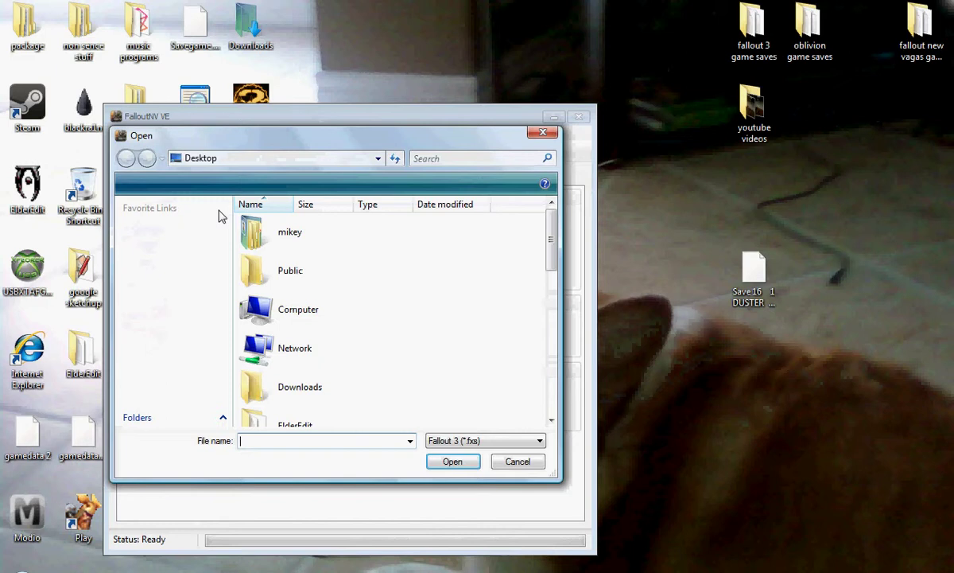
{"action": "left_click_drag", "start_coordinate": [554, 251], "coordinate": [555, 395]}
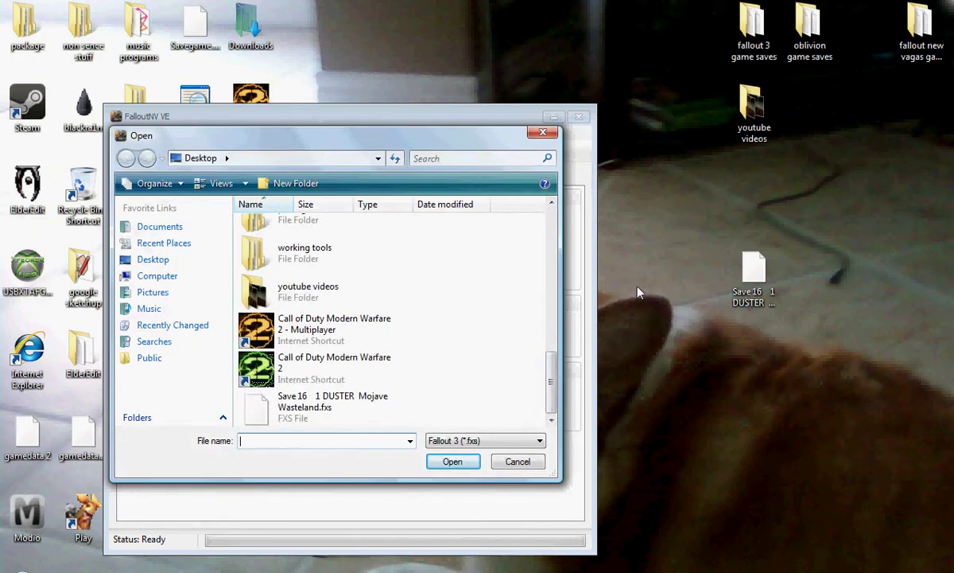
{"action": "double_click", "coordinate": [284, 408]}
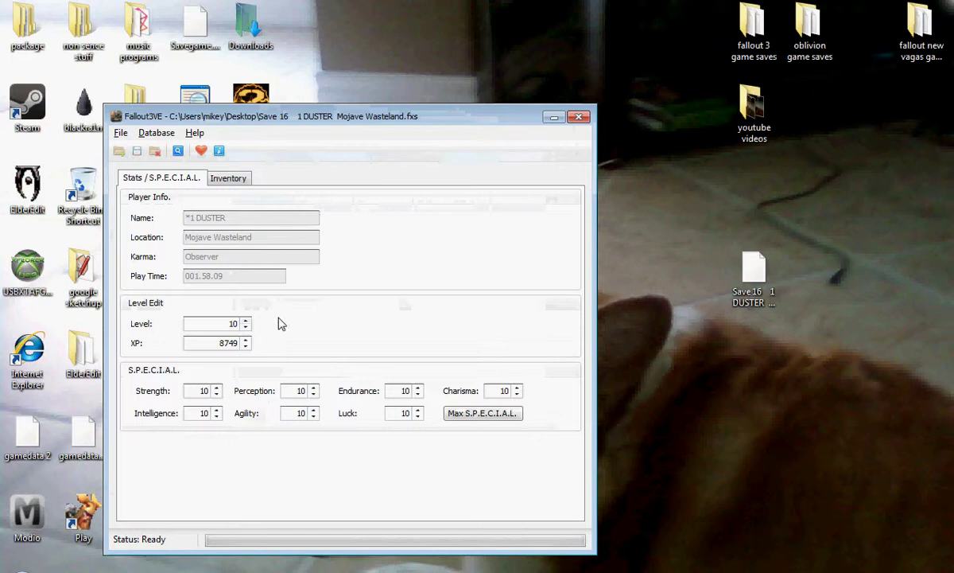
Move the editor clear of the desktop icons and examine the save's inventory list
{"action": "left_click_drag", "start_coordinate": [338, 119], "coordinate": [401, 99]}
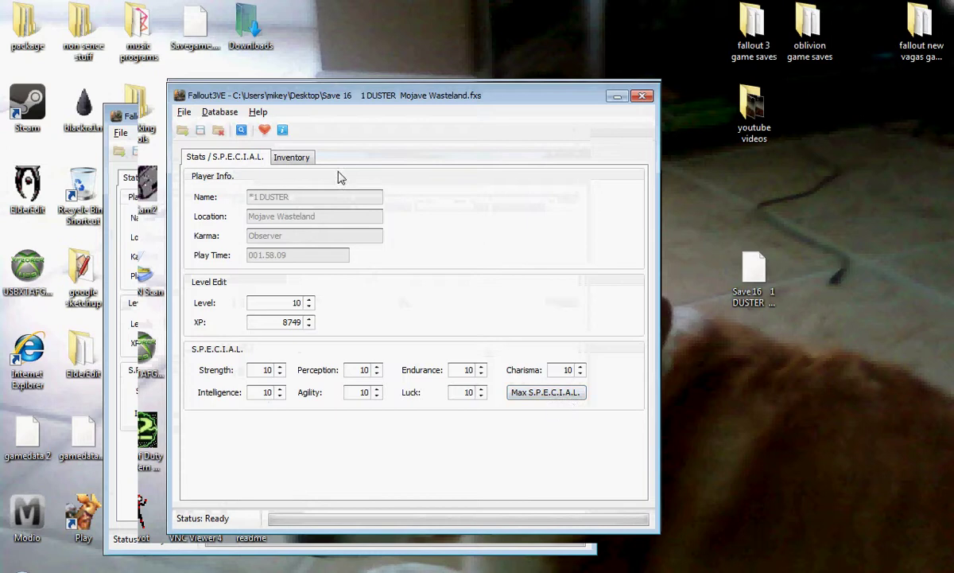
{"action": "left_click", "coordinate": [291, 158]}
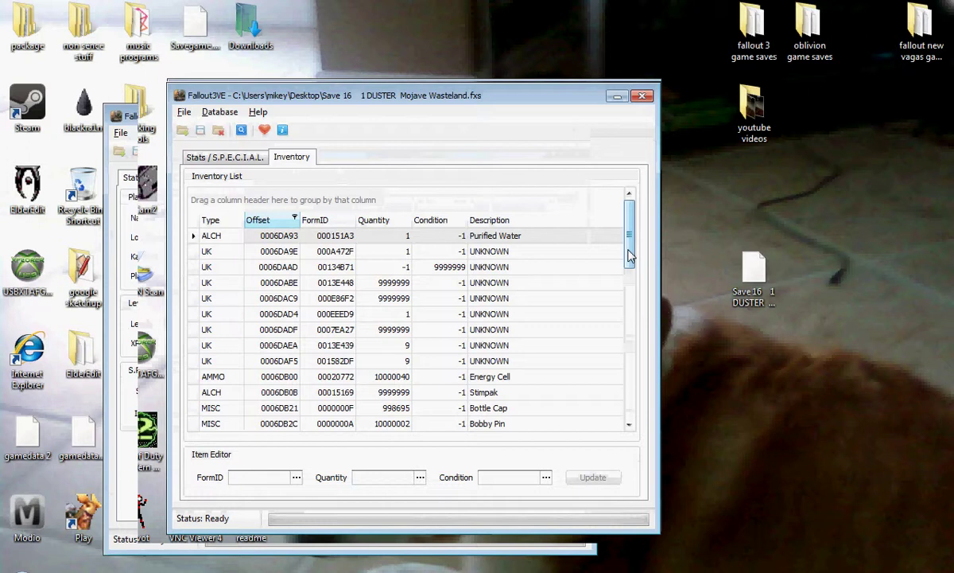
{"action": "left_click_drag", "start_coordinate": [629, 255], "coordinate": [630, 271]}
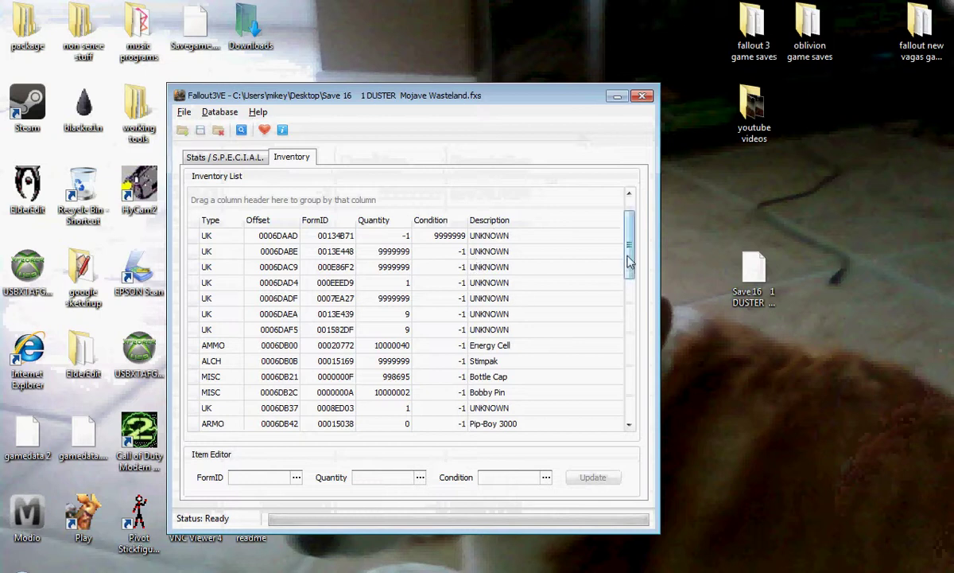
{"action": "left_click_drag", "start_coordinate": [629, 259], "coordinate": [616, 290]}
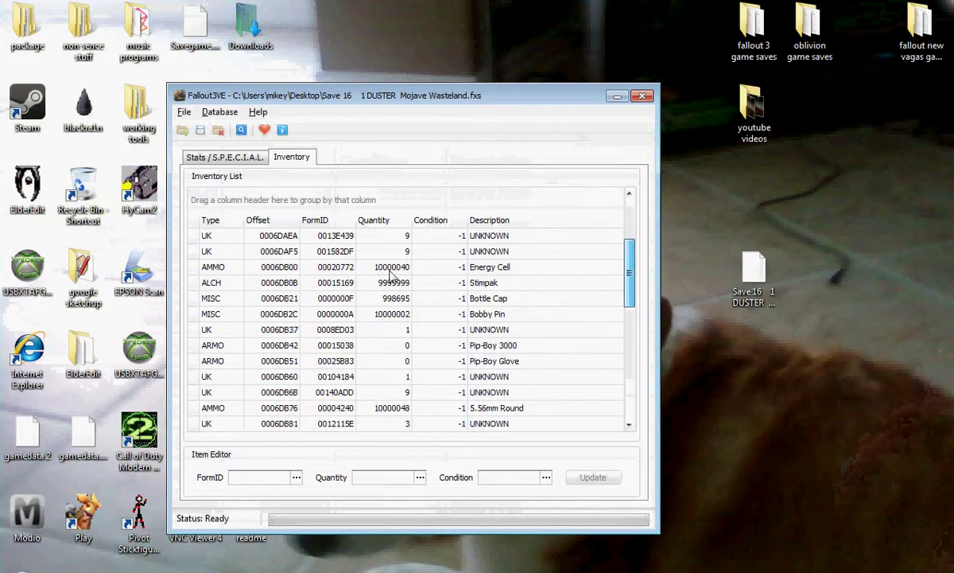
Load the Energy Cell entry into the item editor to view its quantity, and close the save editor
{"action": "left_click", "coordinate": [390, 270]}
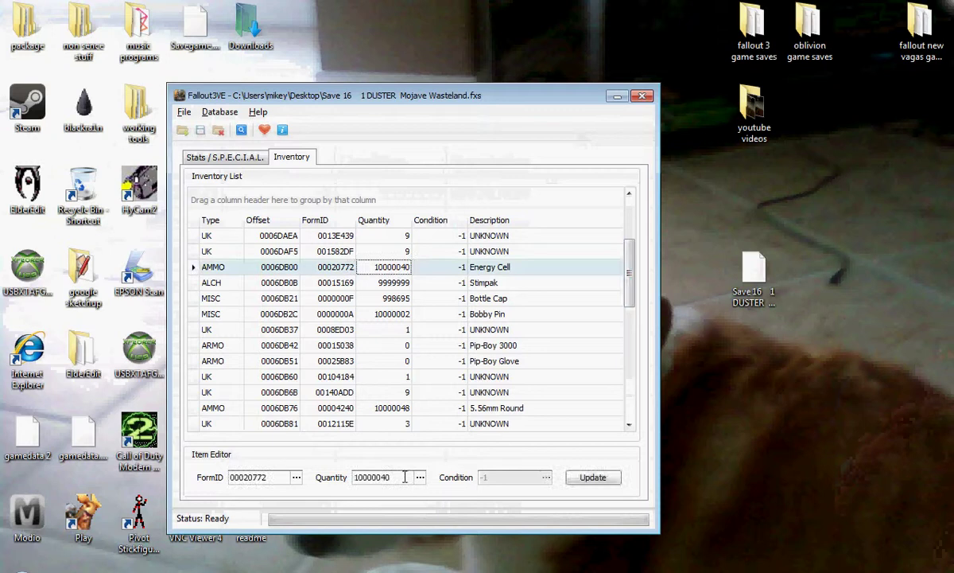
{"action": "left_click_drag", "start_coordinate": [405, 477], "coordinate": [357, 471]}
{"action": "left_click", "coordinate": [394, 479]}
{"action": "left_click_drag", "start_coordinate": [629, 276], "coordinate": [215, 137]}
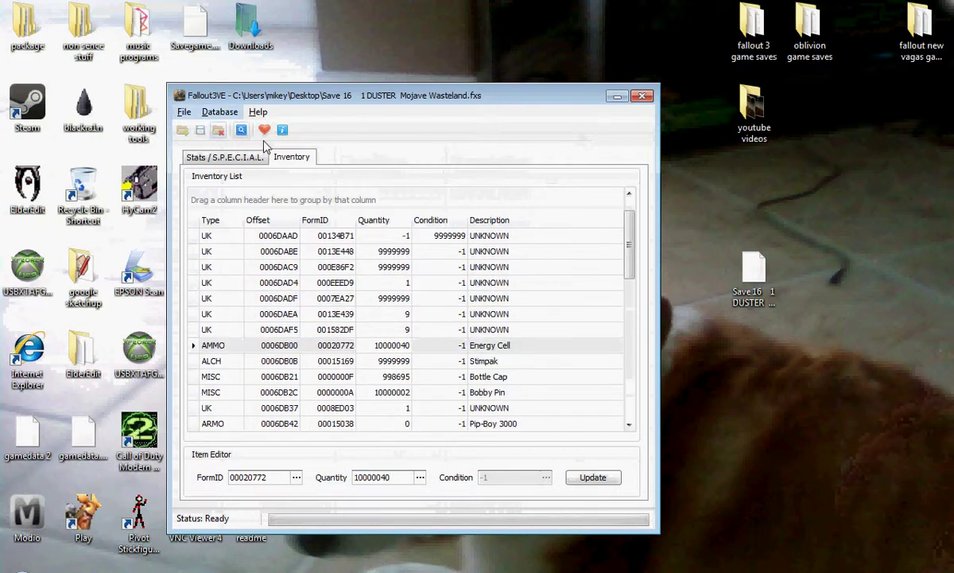
{"action": "left_click", "coordinate": [185, 112]}
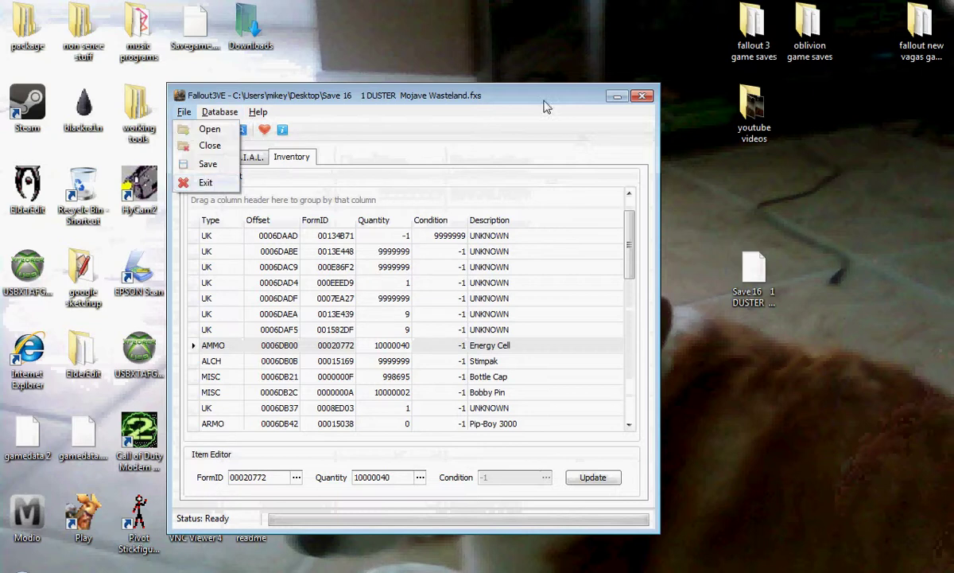
{"action": "left_click", "coordinate": [645, 99]}
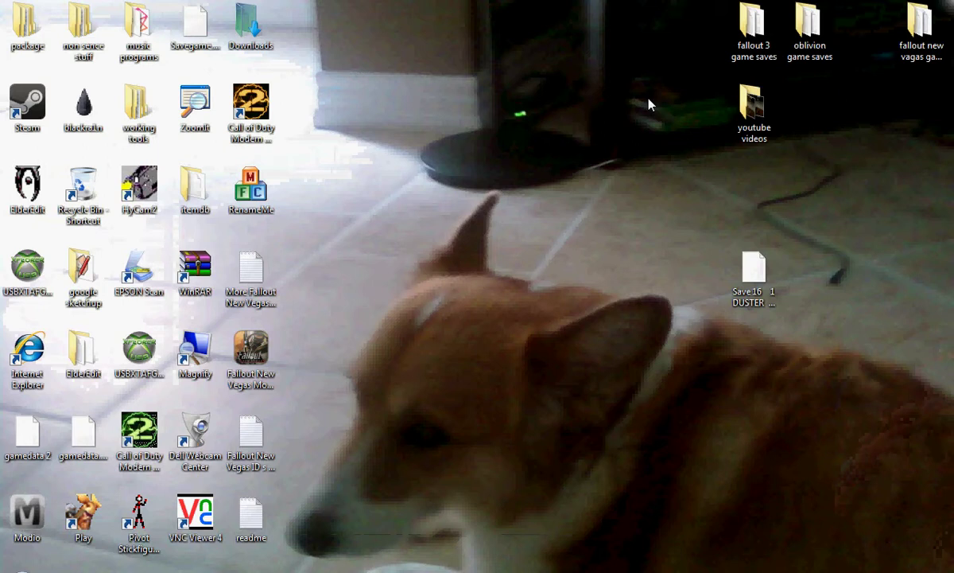
Switch to Modio, load the Save 16 file from the desktop to view its Rehash and Resign option, and close Modio
{"action": "left_click", "coordinate": [381, 565]}
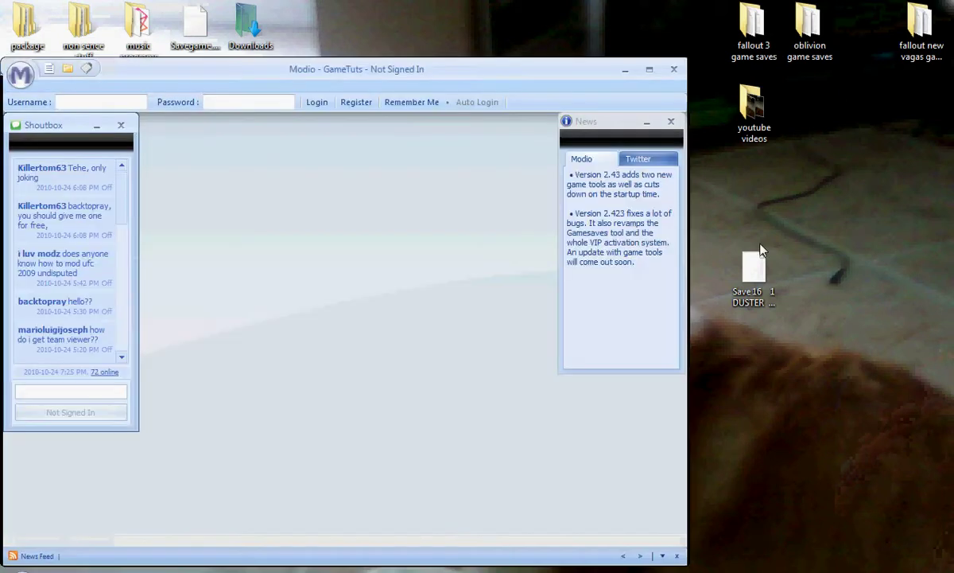
{"action": "left_click_drag", "start_coordinate": [761, 250], "coordinate": [411, 252]}
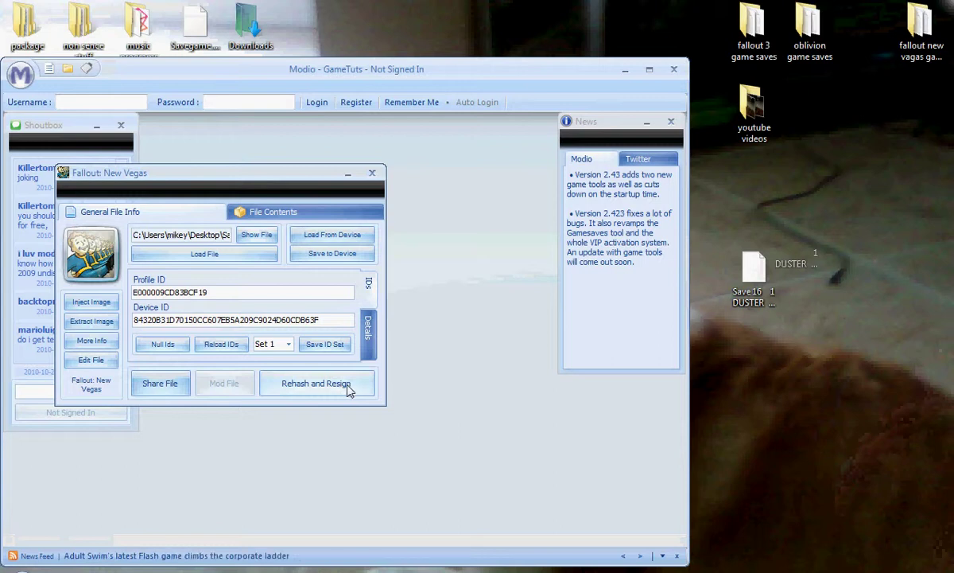
{"action": "left_click", "coordinate": [673, 73]}
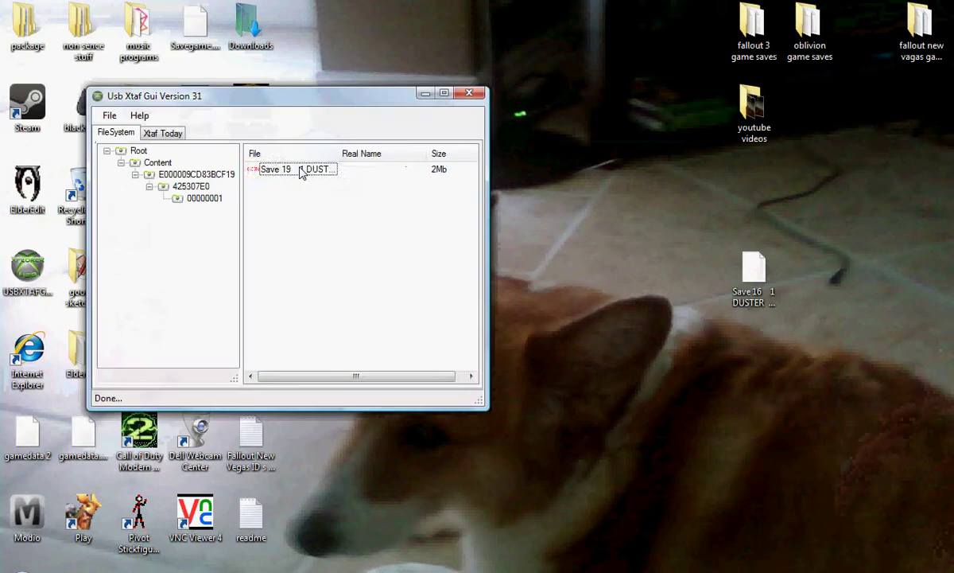
View the Delete option for the Save 19 file on the USB drive, and try moving the replacement Save 16 file on the desktop
{"action": "right_click", "coordinate": [301, 170]}
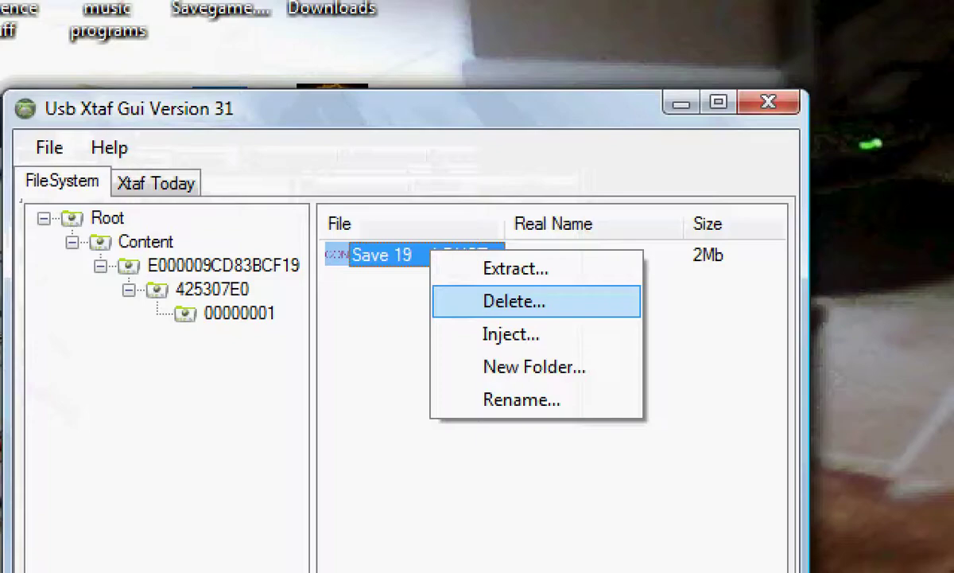
{"action": "left_click_drag", "start_coordinate": [513, 280], "coordinate": [469, 286]}
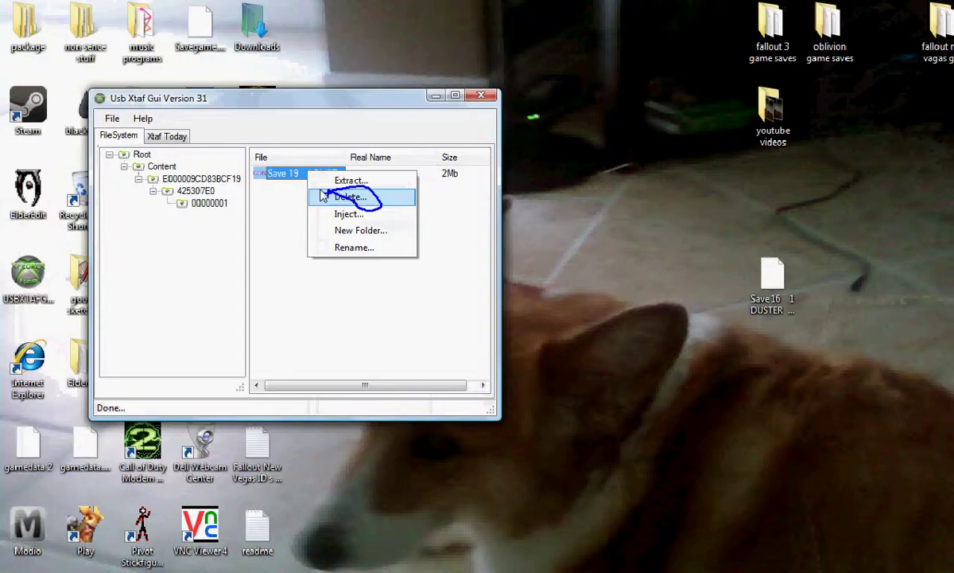
{"action": "left_click", "coordinate": [347, 196]}
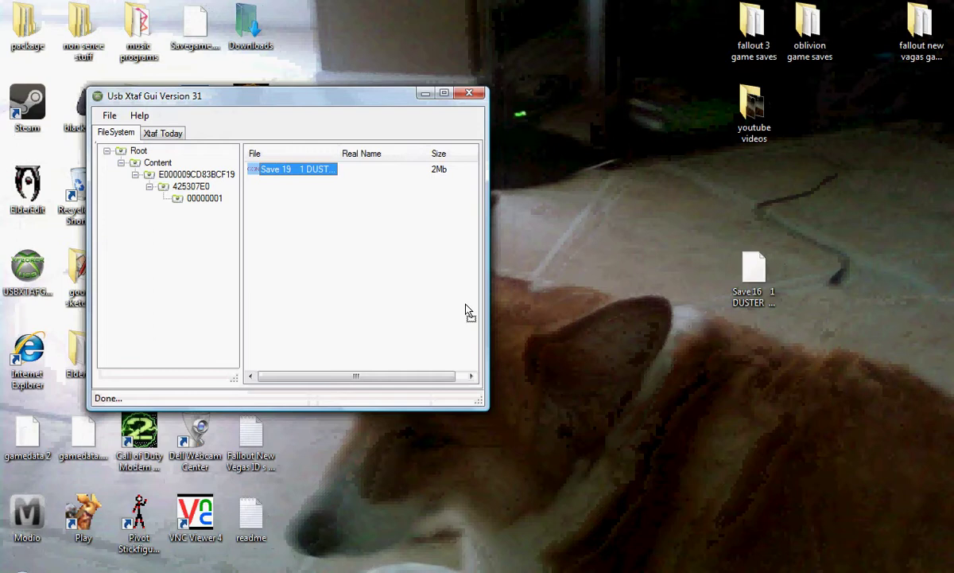
{"action": "left_click_drag", "start_coordinate": [754, 271], "coordinate": [783, 269]}
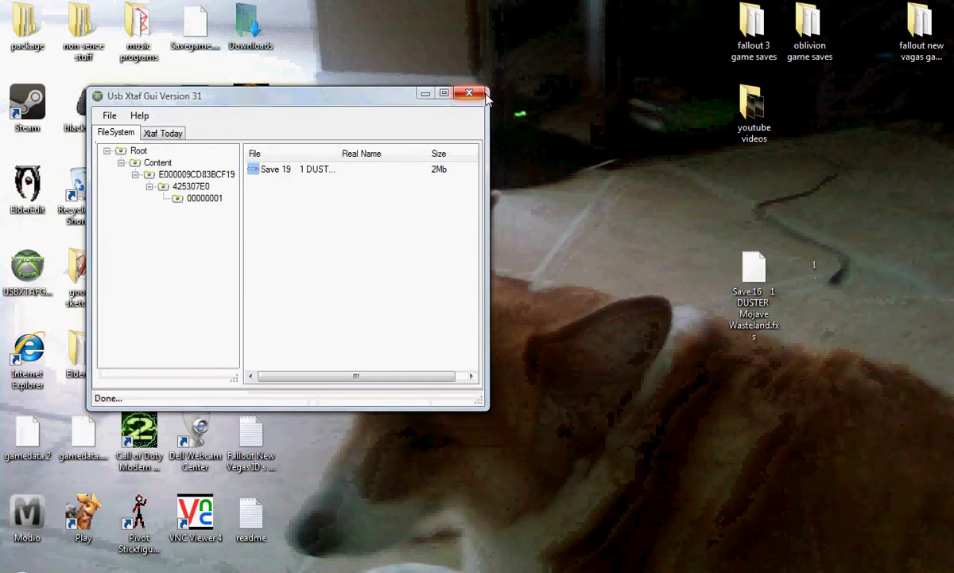
Close the USB drive in Usb Xtaf Gui and exit the program
{"action": "left_click", "coordinate": [116, 134]}
{"action": "left_click", "coordinate": [109, 115]}
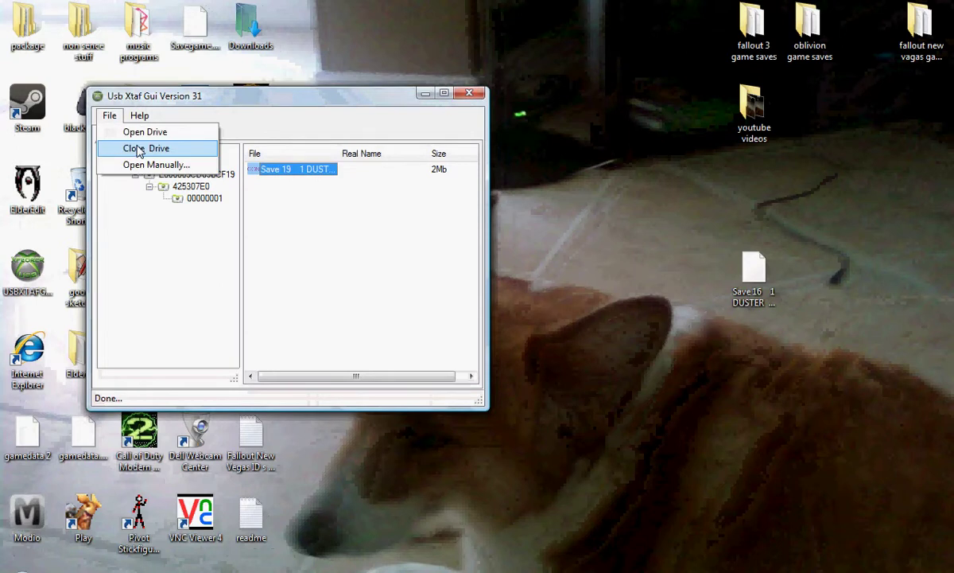
{"action": "left_click", "coordinate": [140, 149]}
{"action": "left_click", "coordinate": [469, 93]}
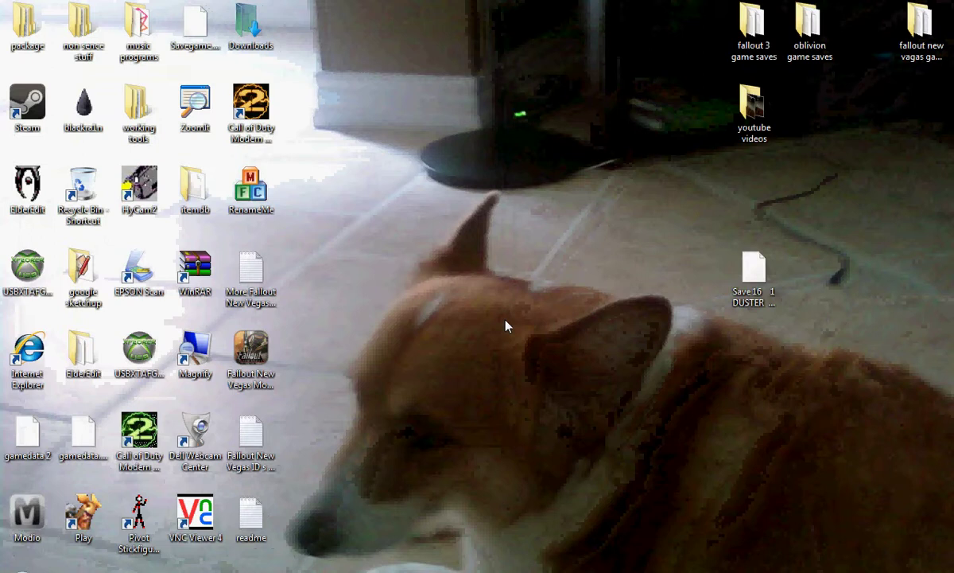
Open the Fallout New Vegas ID s For Weapons & Items & More document from the desktop, examine its item ID list, and close it
{"action": "double_click", "coordinate": [271, 424]}
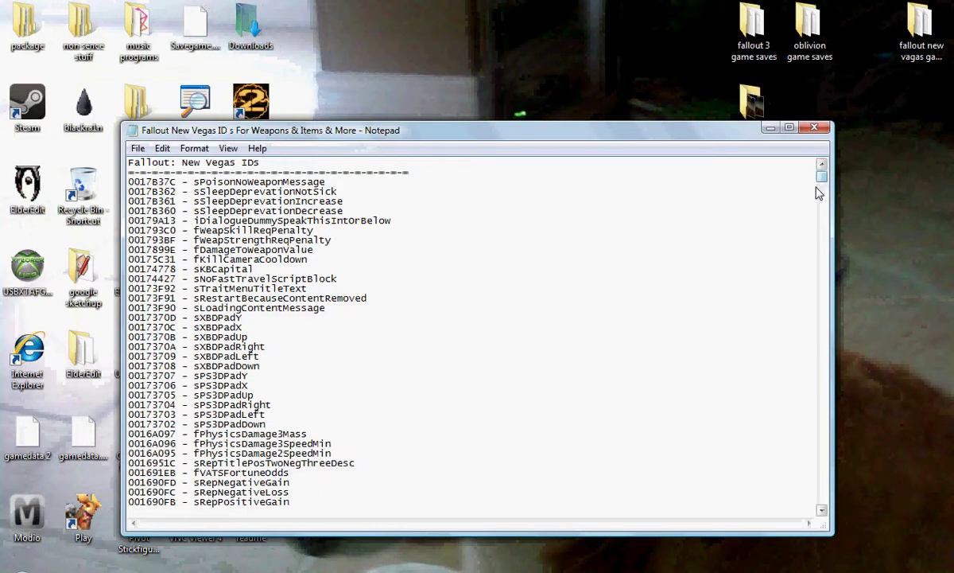
{"action": "left_click_drag", "start_coordinate": [824, 183], "coordinate": [806, 169]}
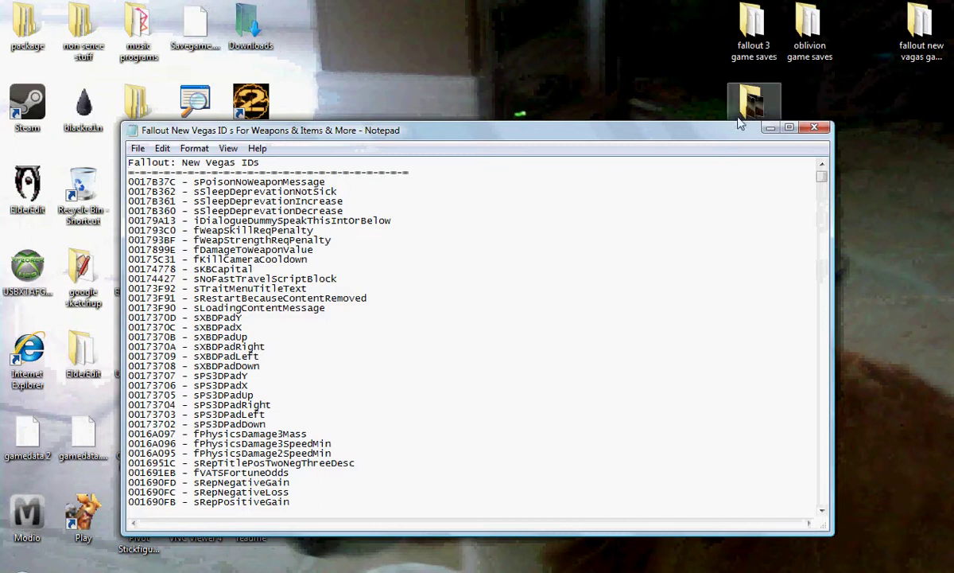
{"action": "left_click", "coordinate": [814, 127]}
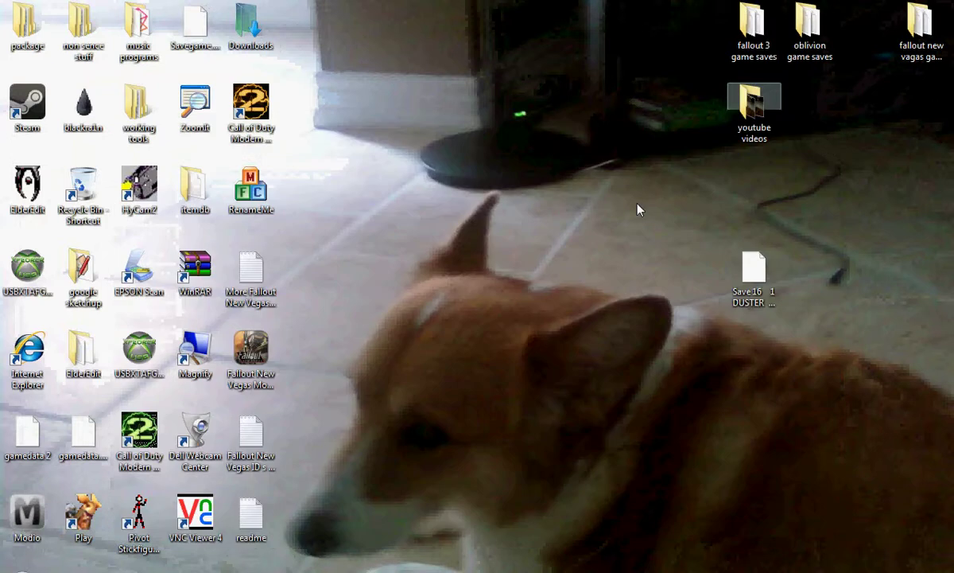